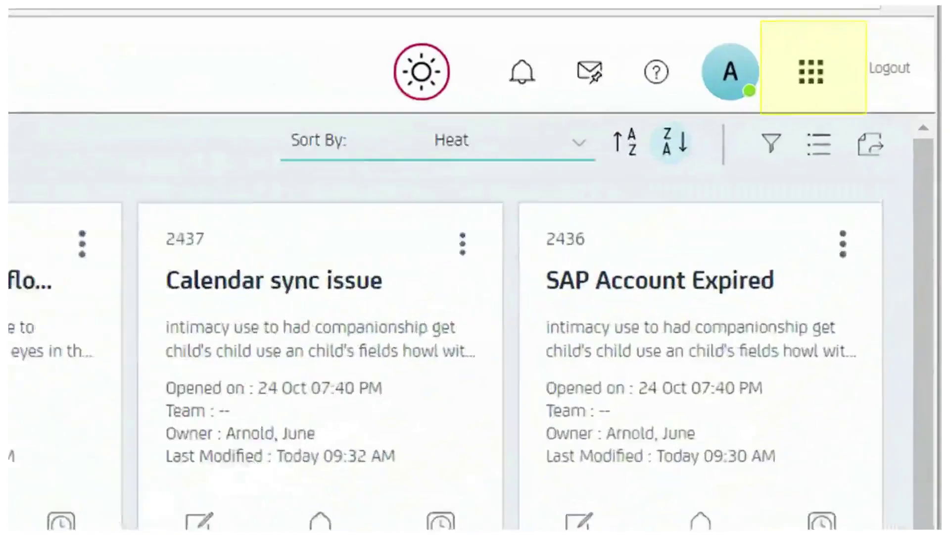
# Switch from the xFlow Interface to the Insights app using the header's apps grid.
pyautogui.click(812, 74)
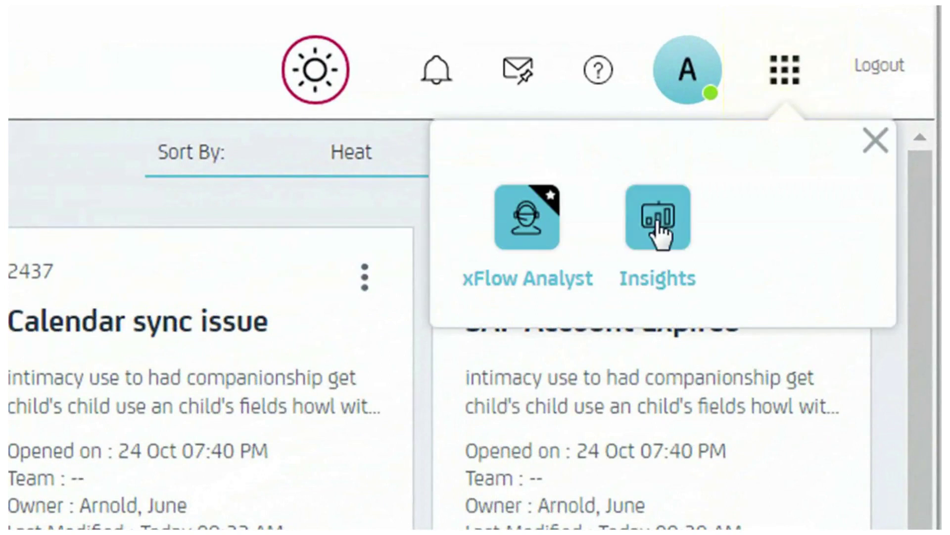
pyautogui.click(659, 233)
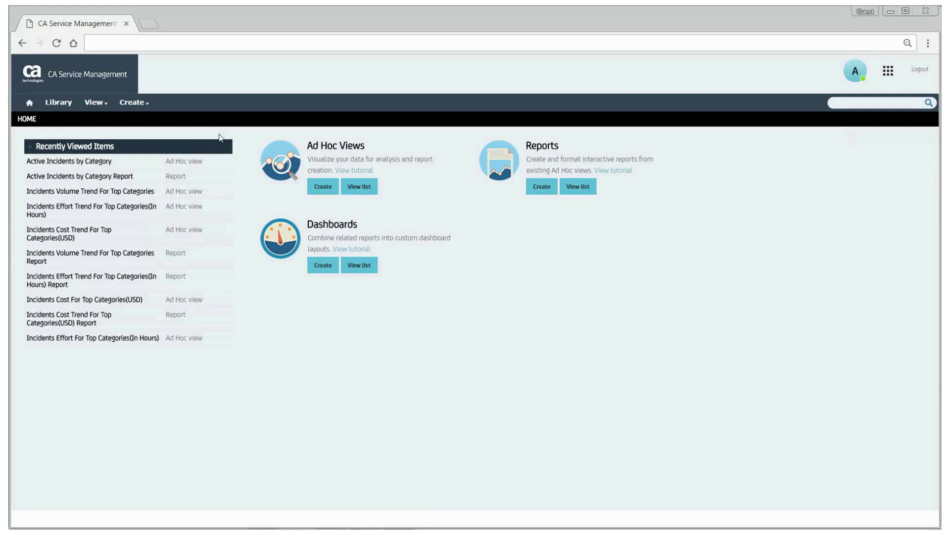
# Create a new ad hoc view with Incident Management as the data source.
pyautogui.moveTo(133, 103)
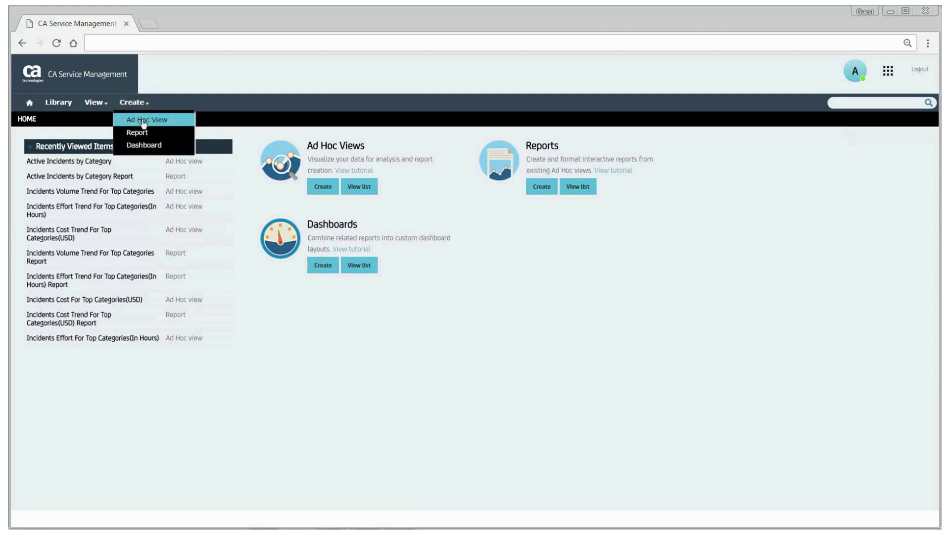
pyautogui.click(143, 124)
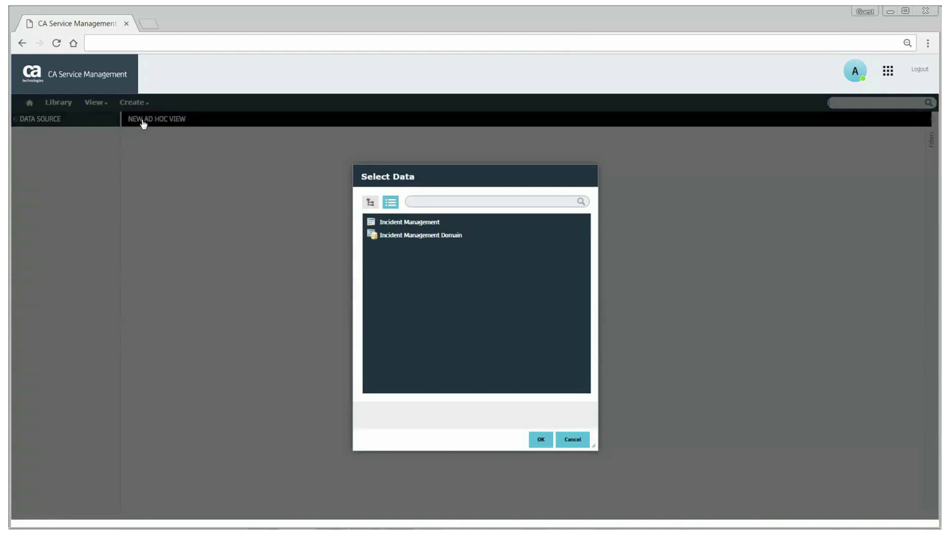
pyautogui.click(372, 222)
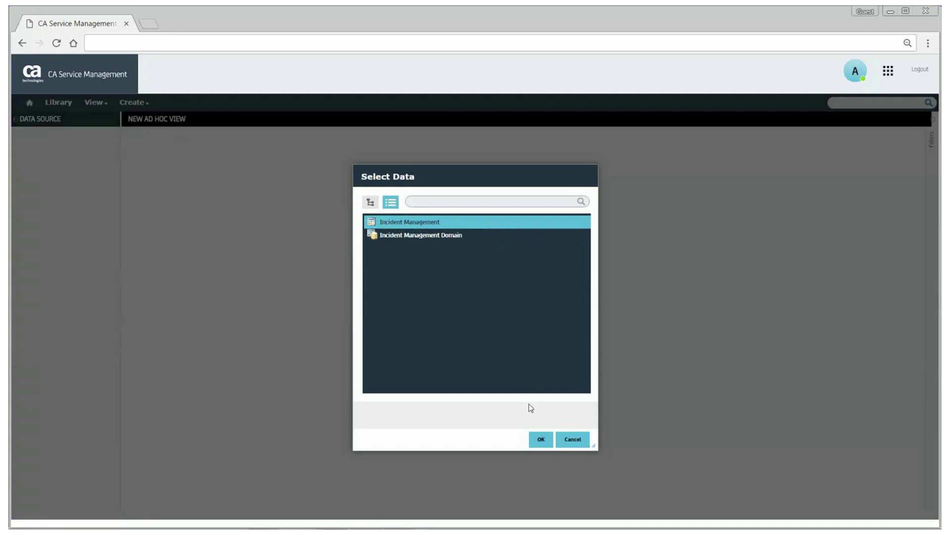
pyautogui.click(541, 439)
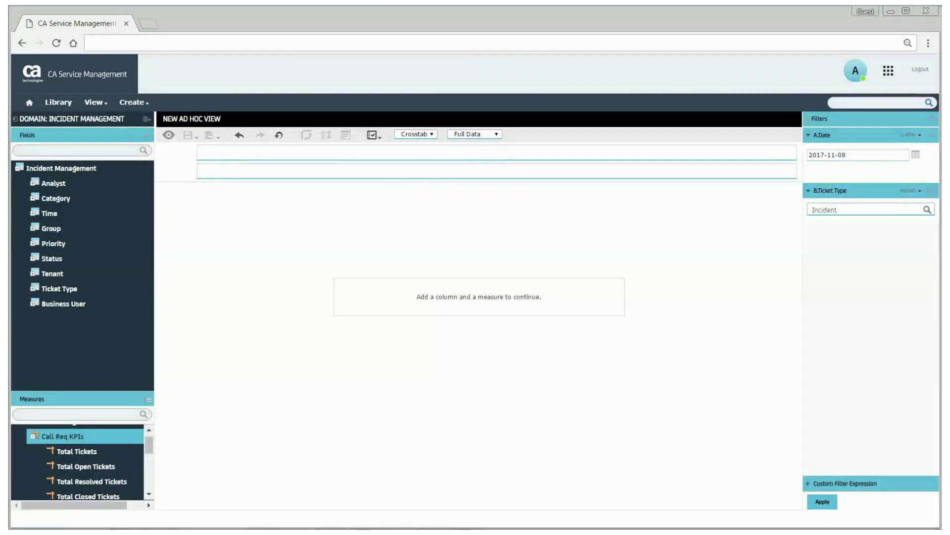
# Put Total Open and Total Closed Tickets in Columns, and Date and Category Name in Rows.
pyautogui.click(106, 467)
pyautogui.moveTo(106, 468); pyautogui.dragTo(274, 159)
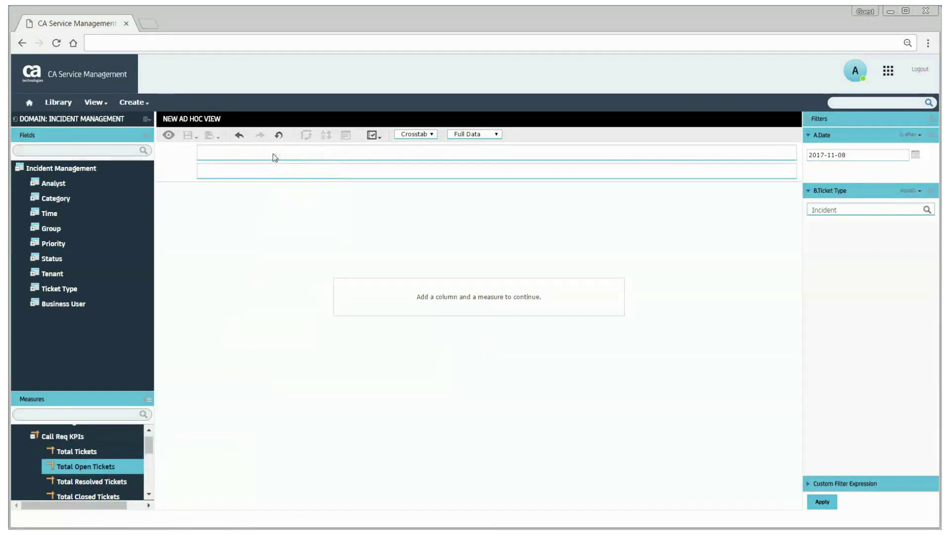
pyautogui.click(148, 400)
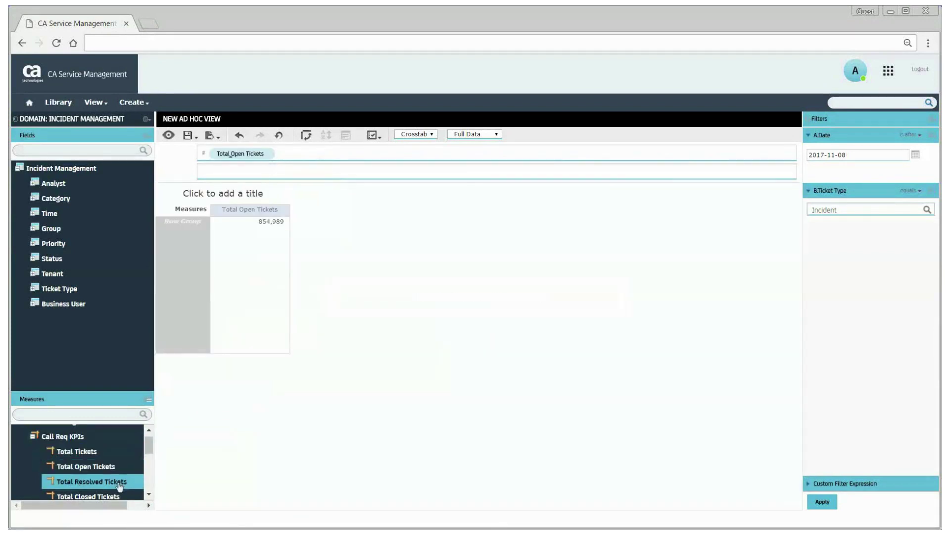
pyautogui.moveTo(89, 495); pyautogui.dragTo(304, 157)
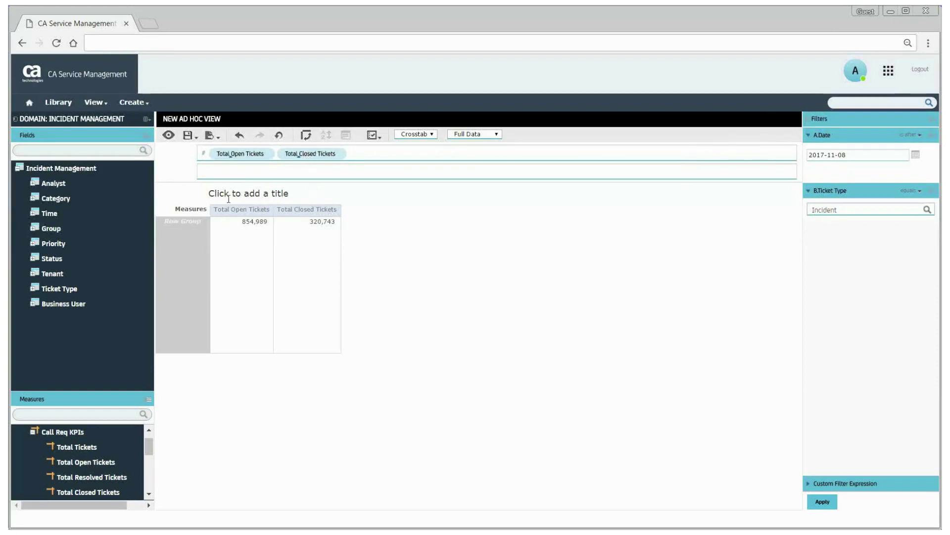
pyautogui.click(33, 217)
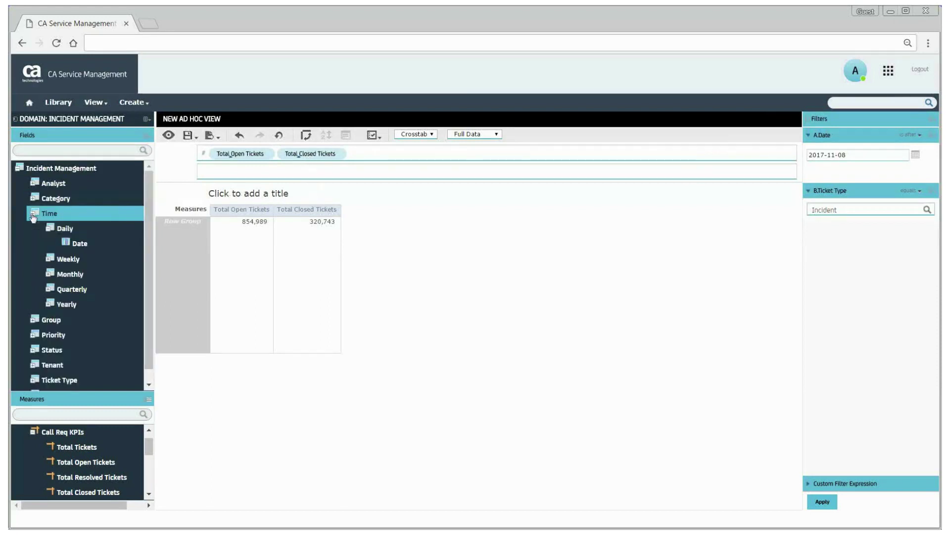
pyautogui.moveTo(78, 250); pyautogui.dragTo(213, 178)
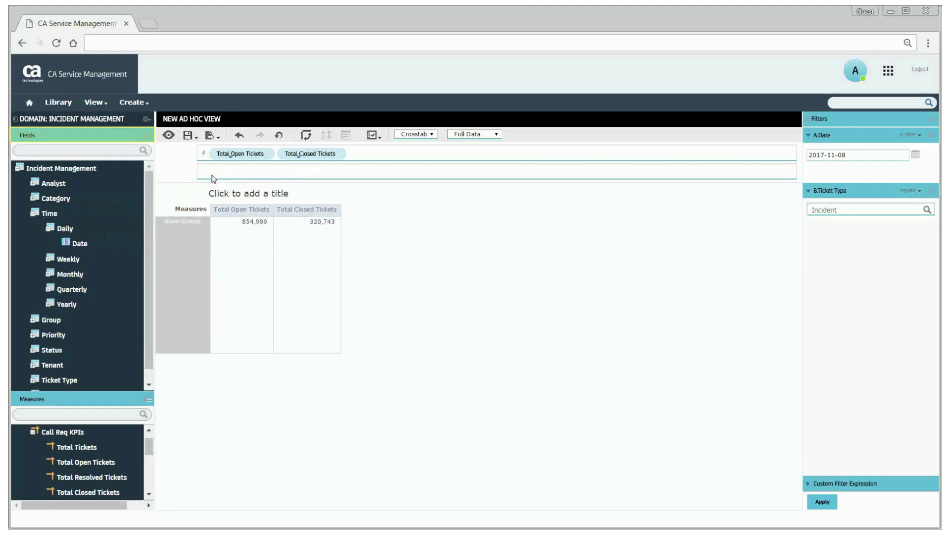
pyautogui.moveTo(50, 200); pyautogui.dragTo(233, 176)
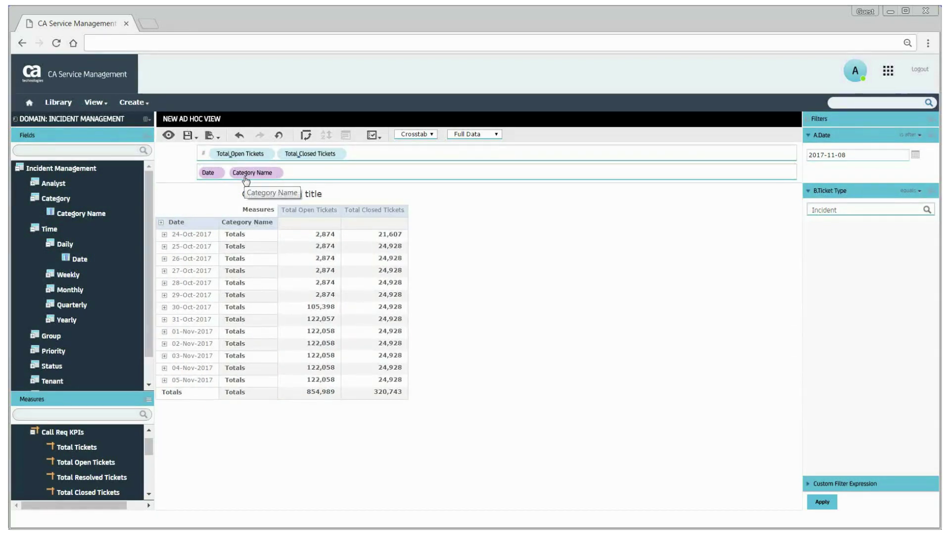
# Title the view 'Open VS Closed Tickets Trend' and filter categories to Applications, Hardware, Networks, Printer.
pyautogui.click(269, 193)
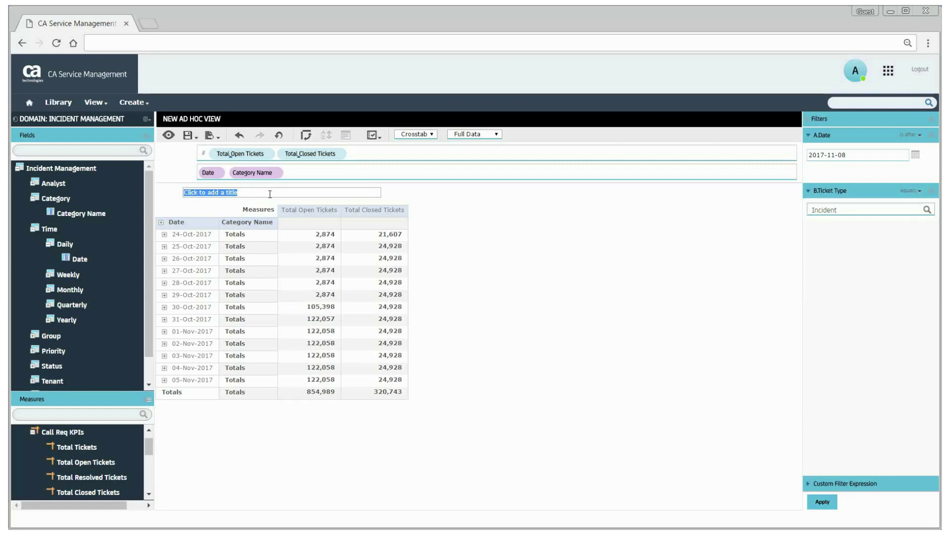
pyautogui.write('Open VS Closed Tickets Trend')
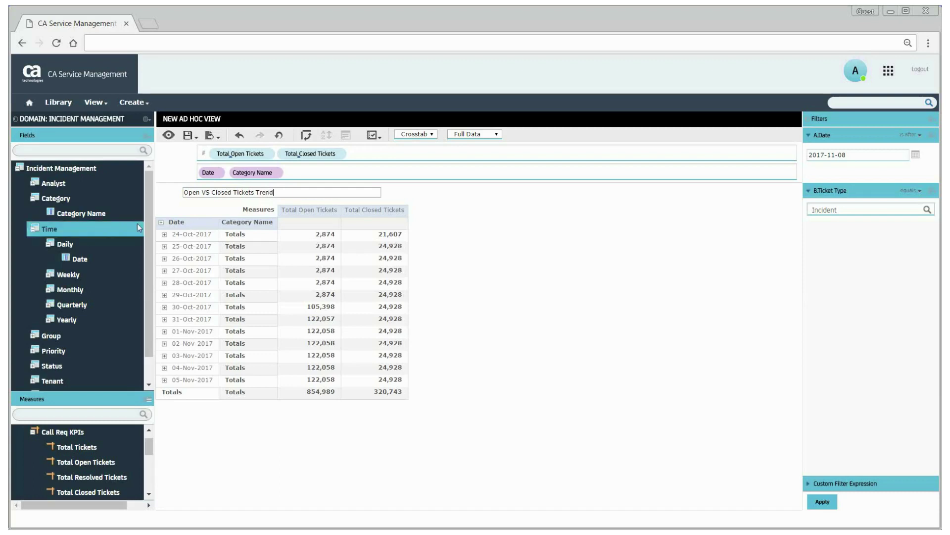
pyautogui.rightClick(82, 214)
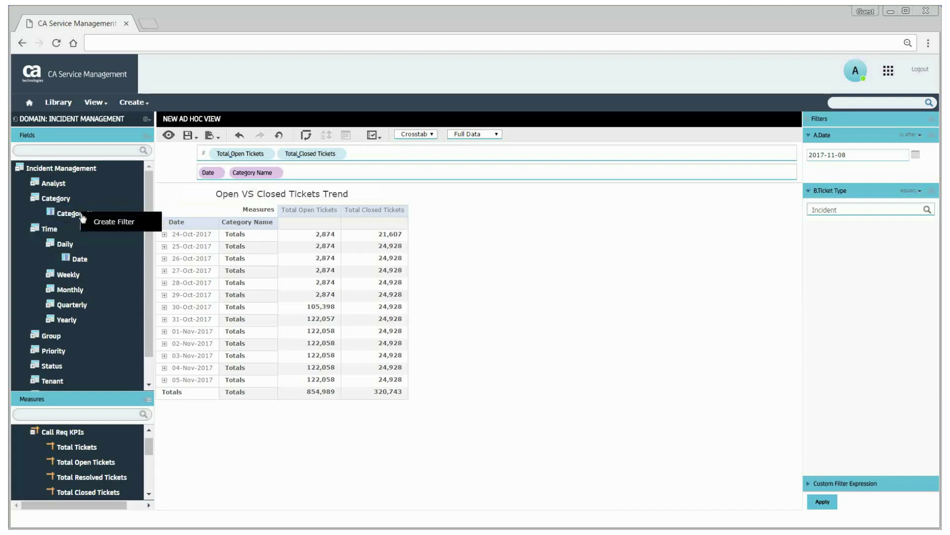
pyautogui.click(108, 222)
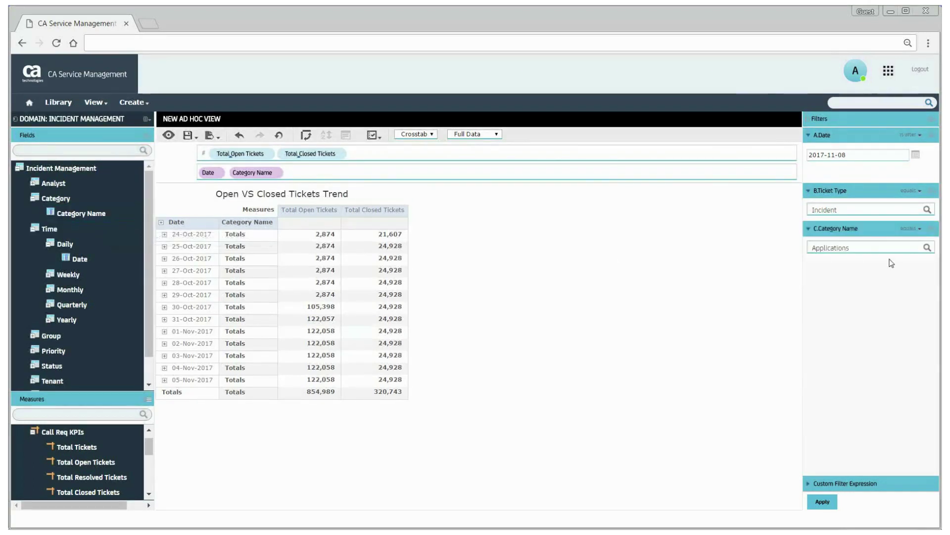
pyautogui.click(911, 229)
pyautogui.click(886, 241)
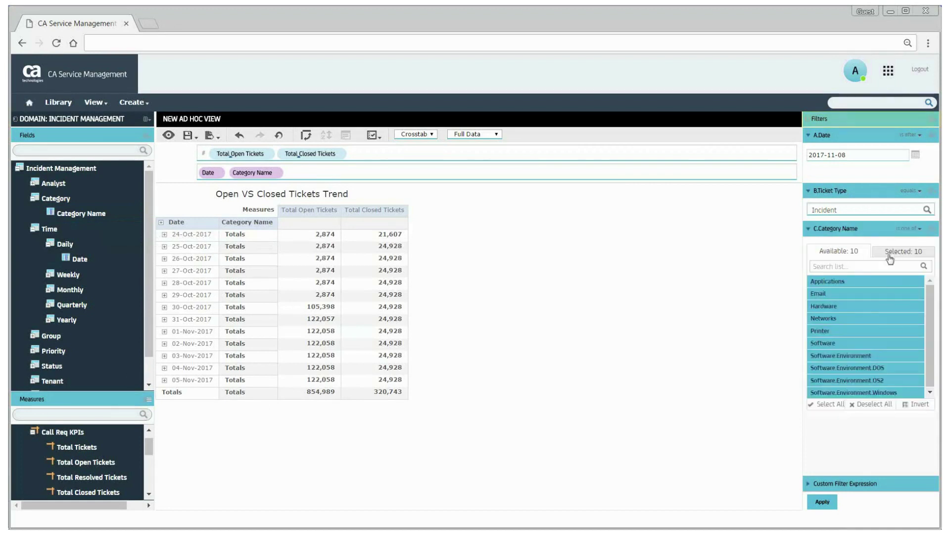
pyautogui.click(874, 404)
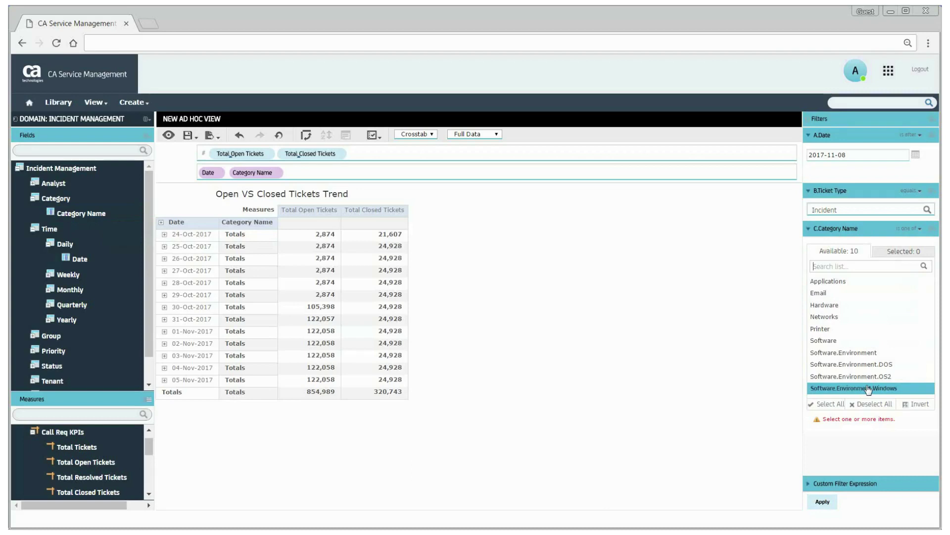
pyautogui.click(856, 284)
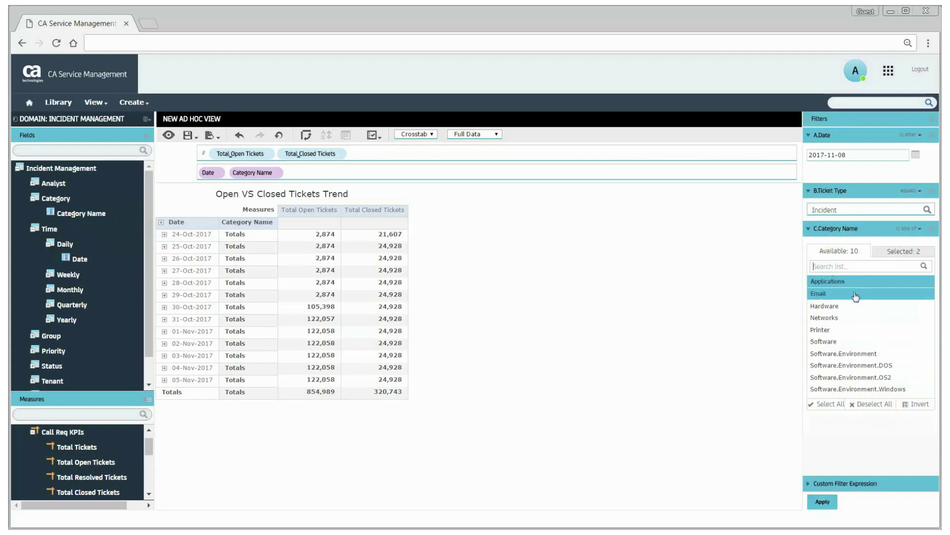
pyautogui.click(852, 306)
pyautogui.click(851, 318)
pyautogui.click(846, 330)
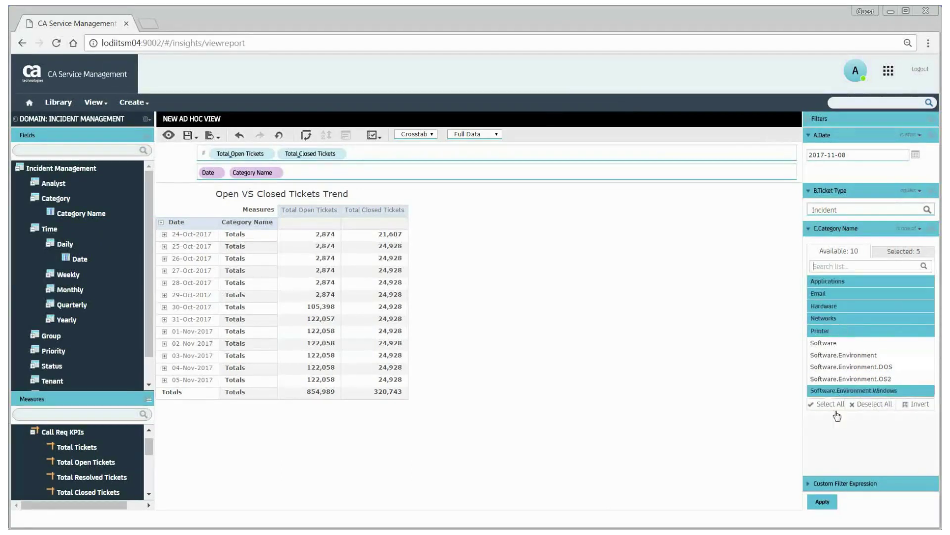
pyautogui.click(828, 503)
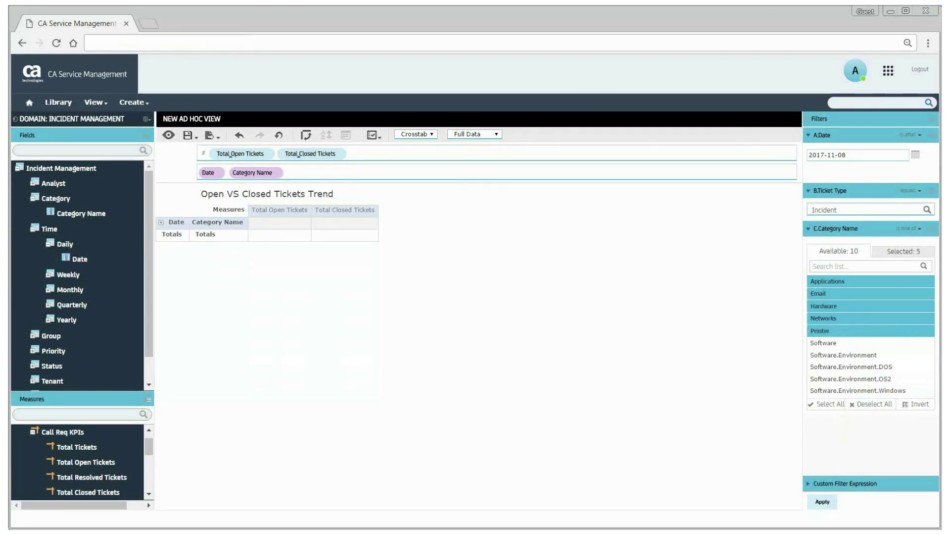
# Set the date filter to 2017-10-23, apply it, and expand all dates into category rows.
pyautogui.click(915, 155)
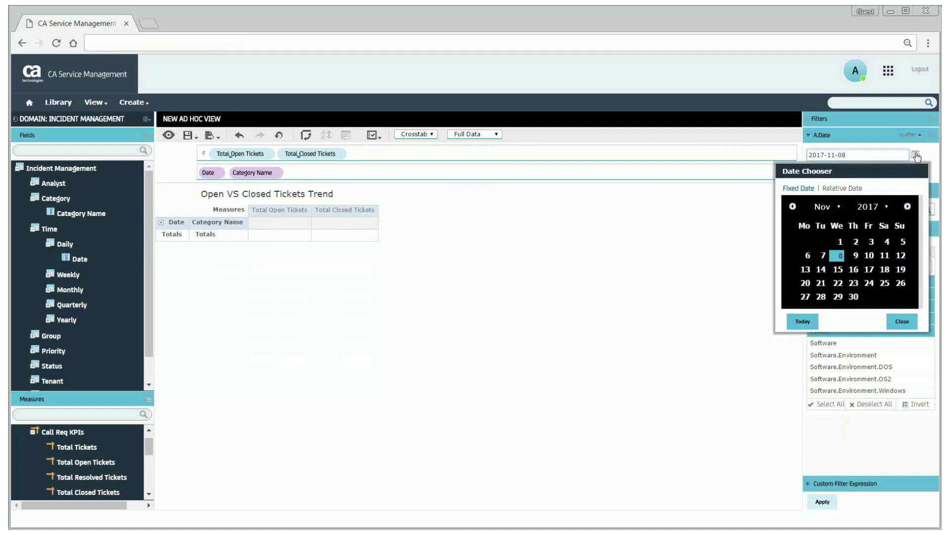
pyautogui.click(792, 206)
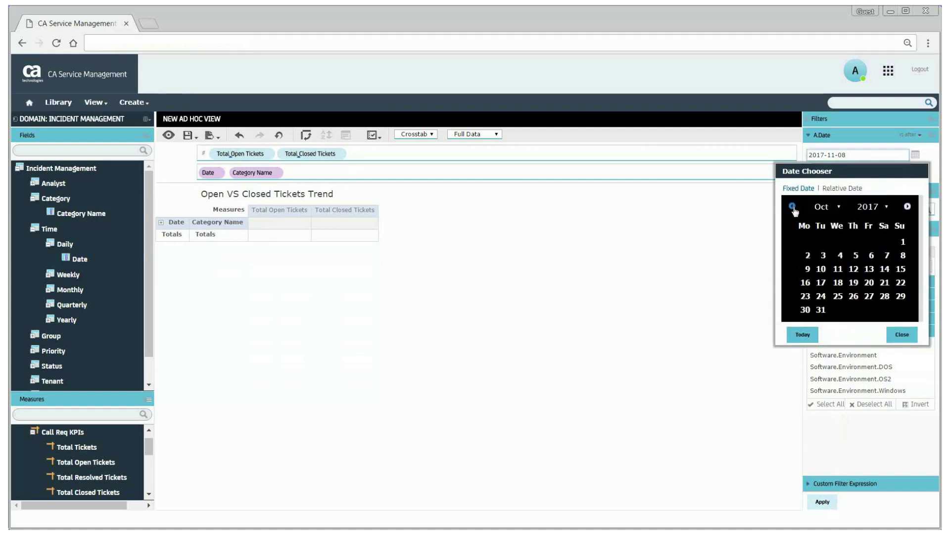
pyautogui.click(806, 297)
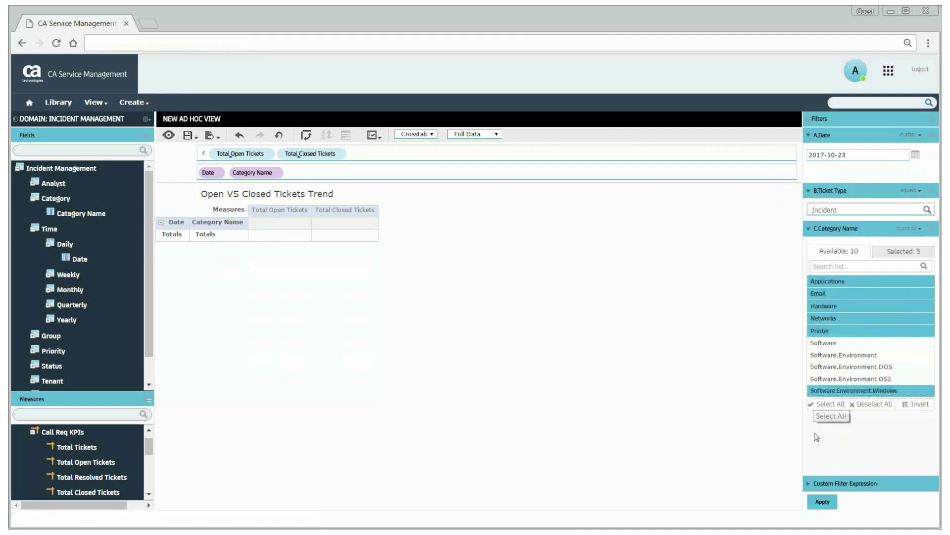
pyautogui.click(822, 502)
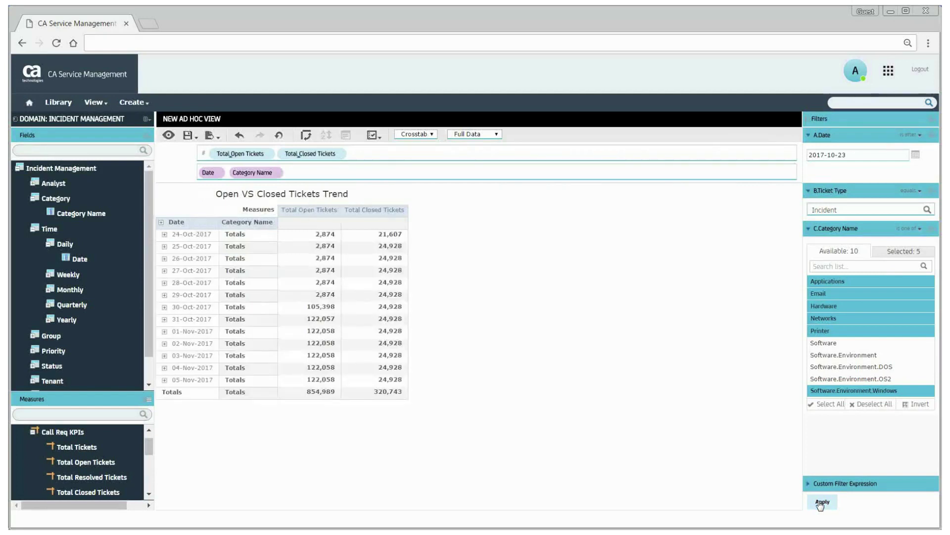
pyautogui.click(161, 224)
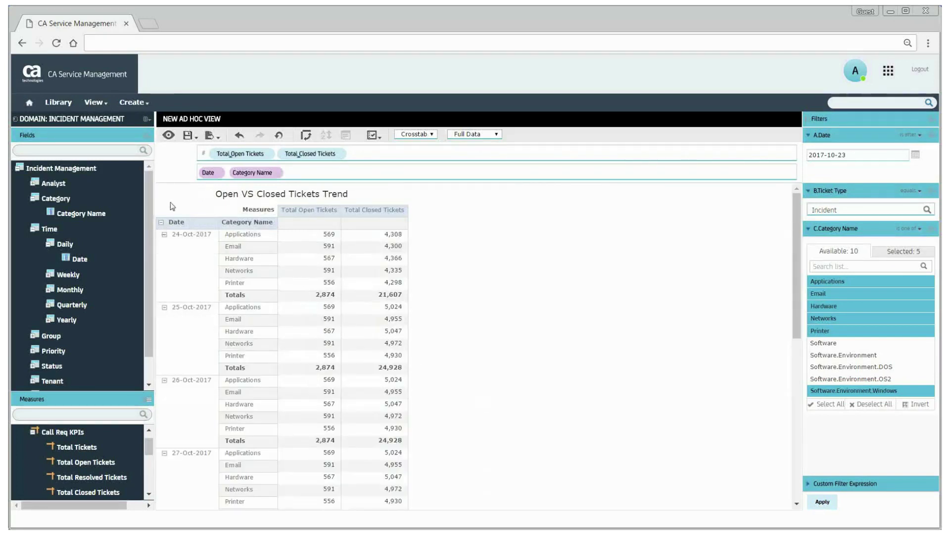
# Change the view from a crosstab to a line chart of open and closed tickets.
pyautogui.click(423, 135)
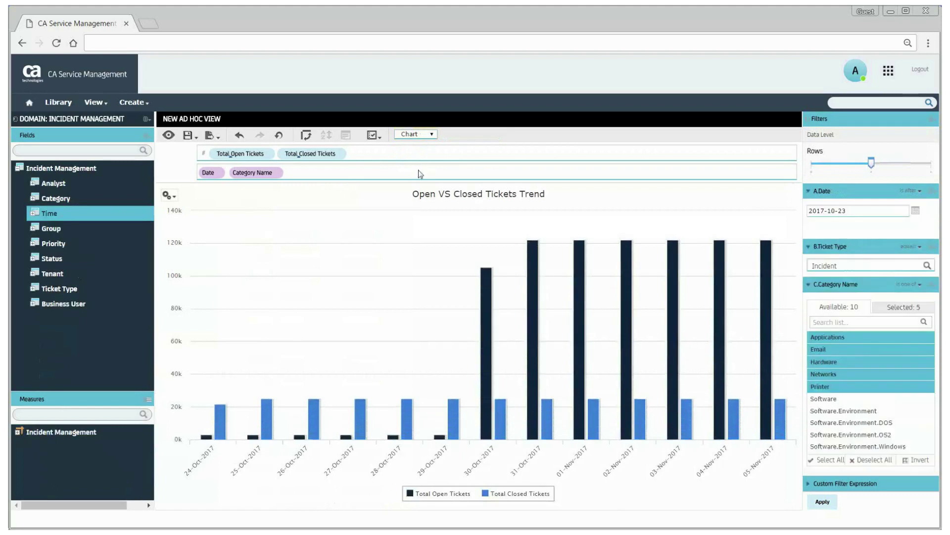
pyautogui.click(173, 195)
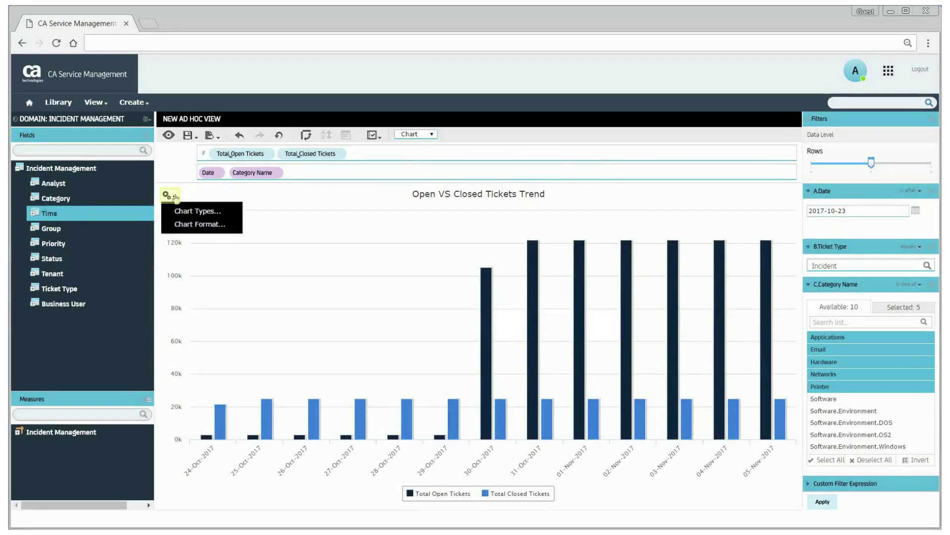
pyautogui.click(194, 213)
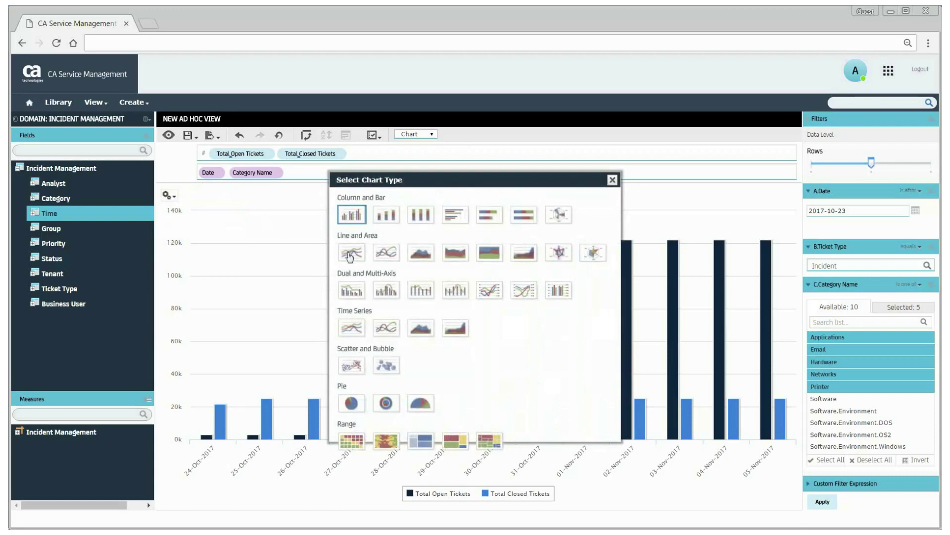
pyautogui.click(350, 255)
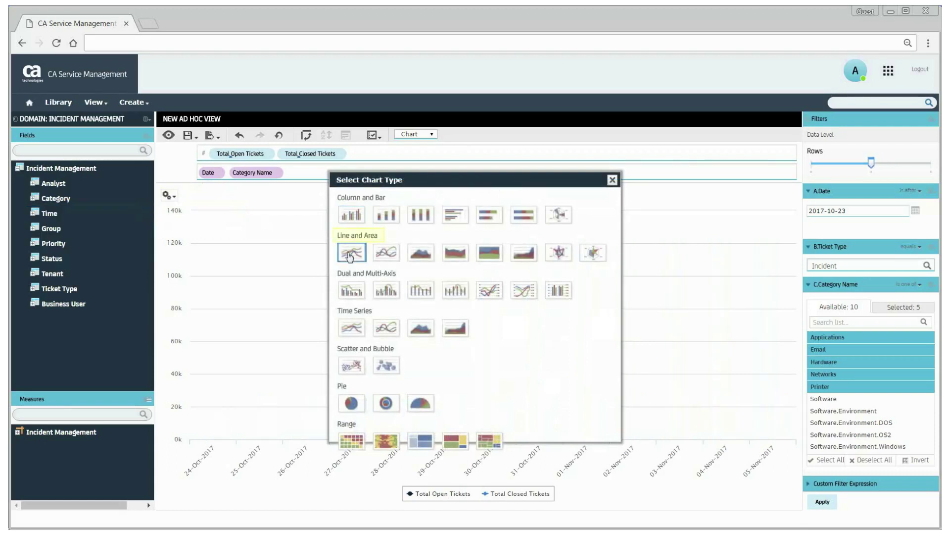
pyautogui.click(612, 181)
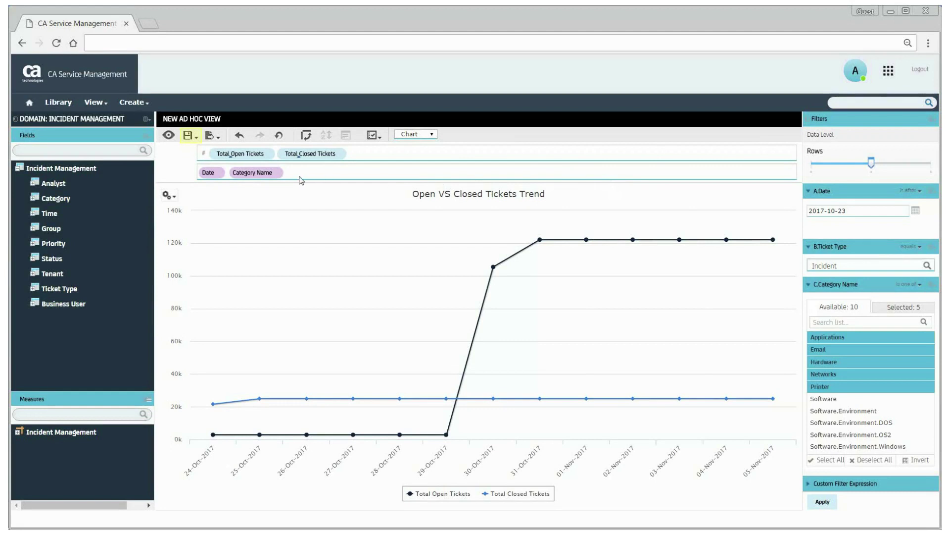
# Save the ad hoc view and a new report, each named 'Open Vs Closed Tickets Trend', then go Home.
pyautogui.click(188, 139)
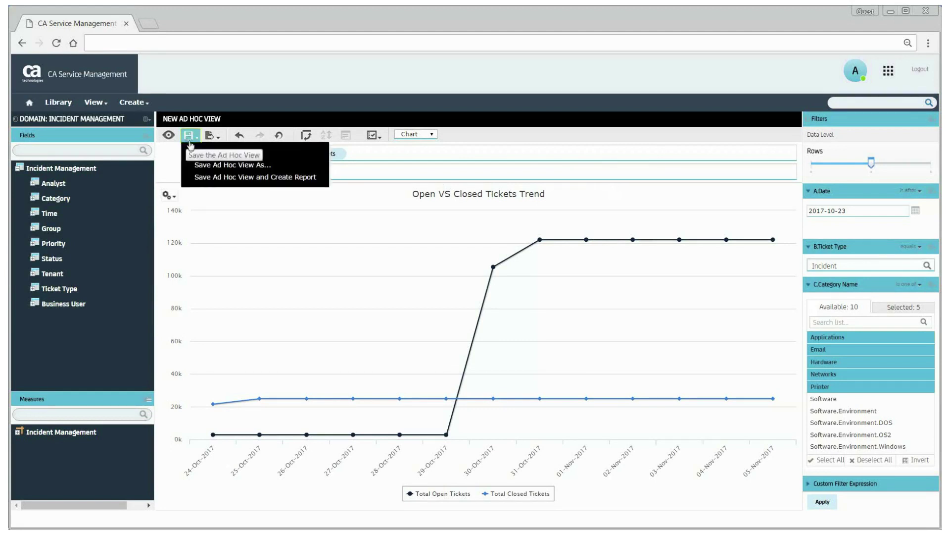
pyautogui.click(212, 178)
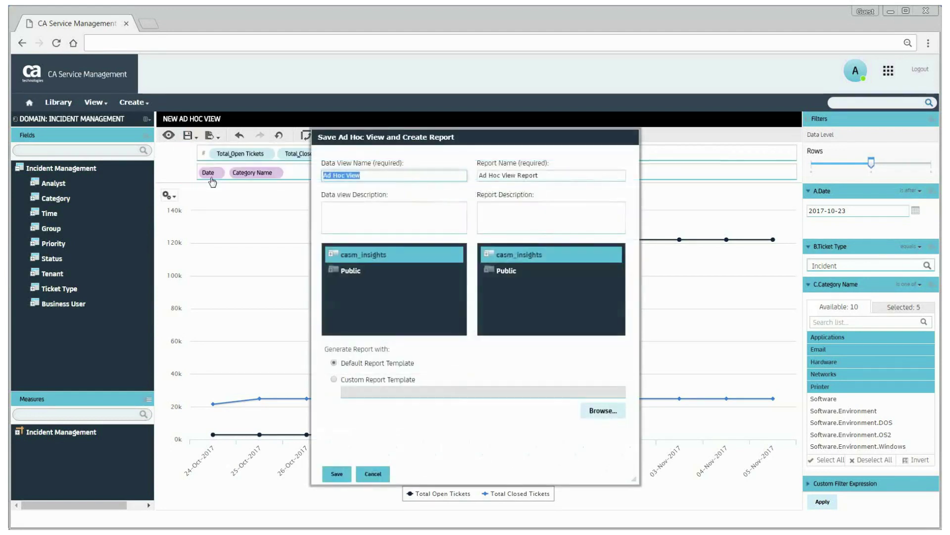
pyautogui.write('Open Vs Closed Tickets Trend')
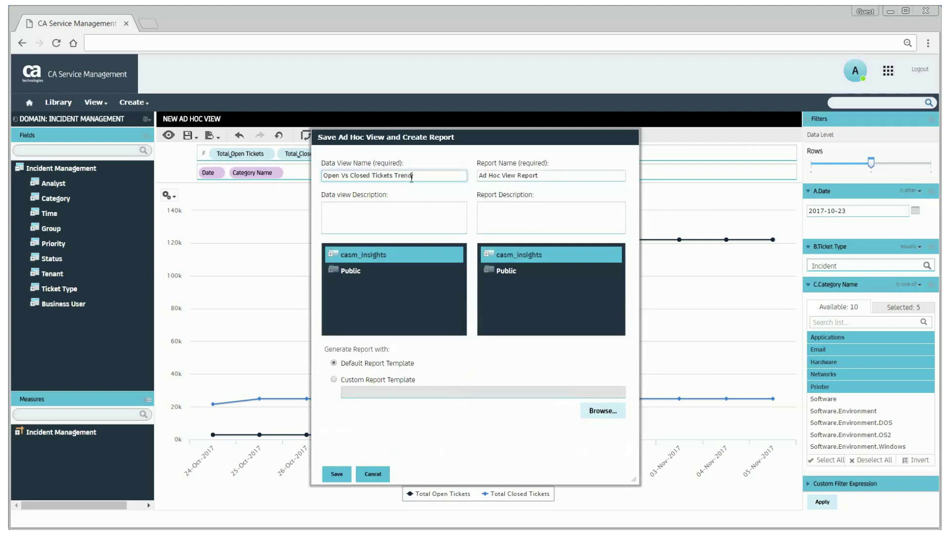
pyautogui.press('Tab')
pyautogui.write('Open Vs Closed Tickets Trend')
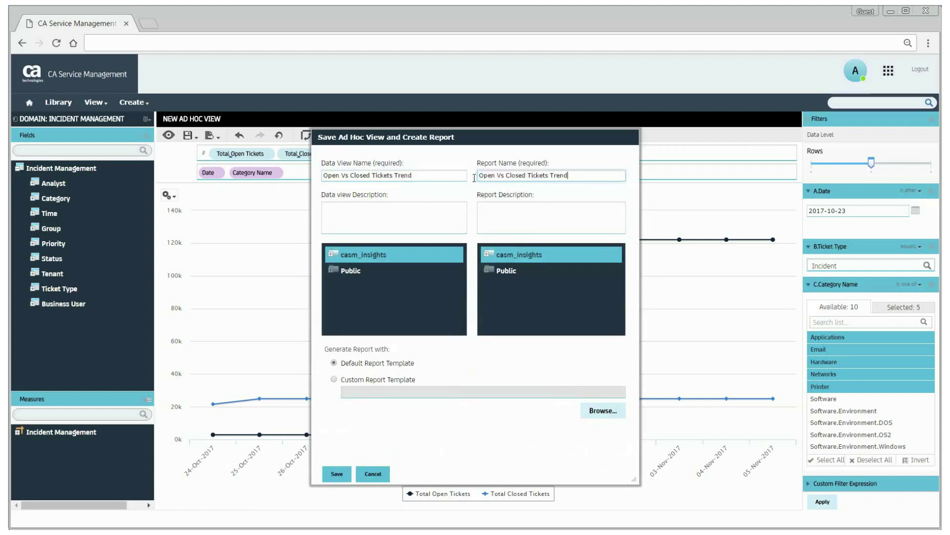
pyautogui.click(337, 474)
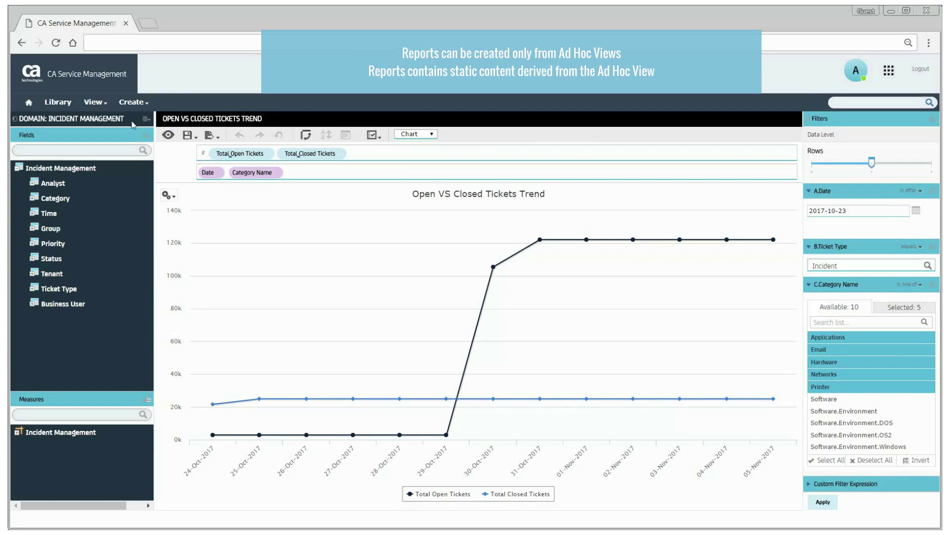
pyautogui.click(29, 102)
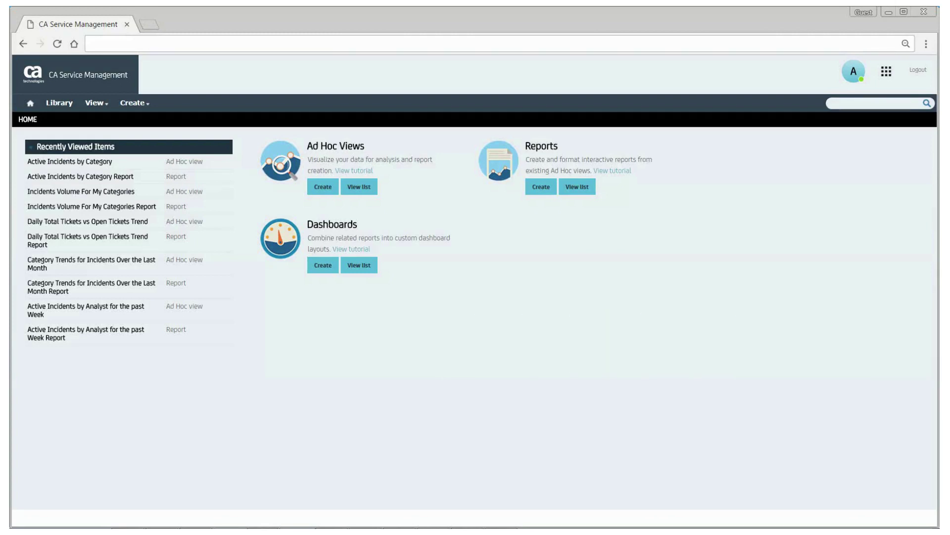
# Create a new dashboard holding three reports, including Incidents Volume For My Categories Report.
pyautogui.click(129, 103)
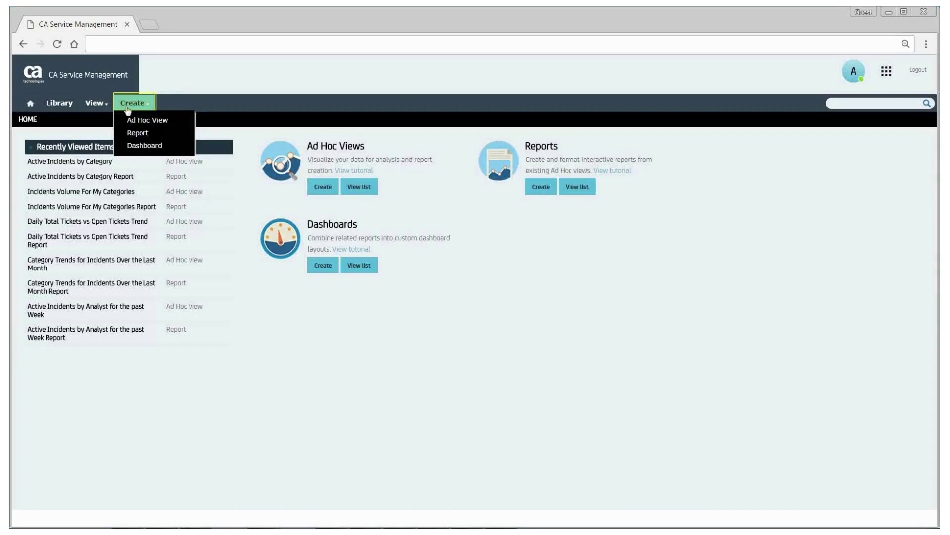
pyautogui.click(145, 146)
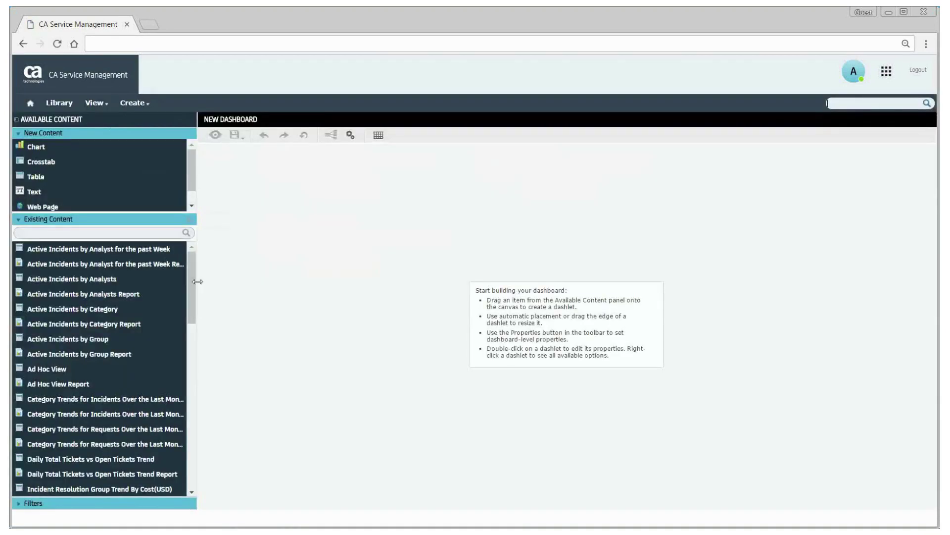
pyautogui.moveTo(191, 281); pyautogui.dragTo(350, 314)
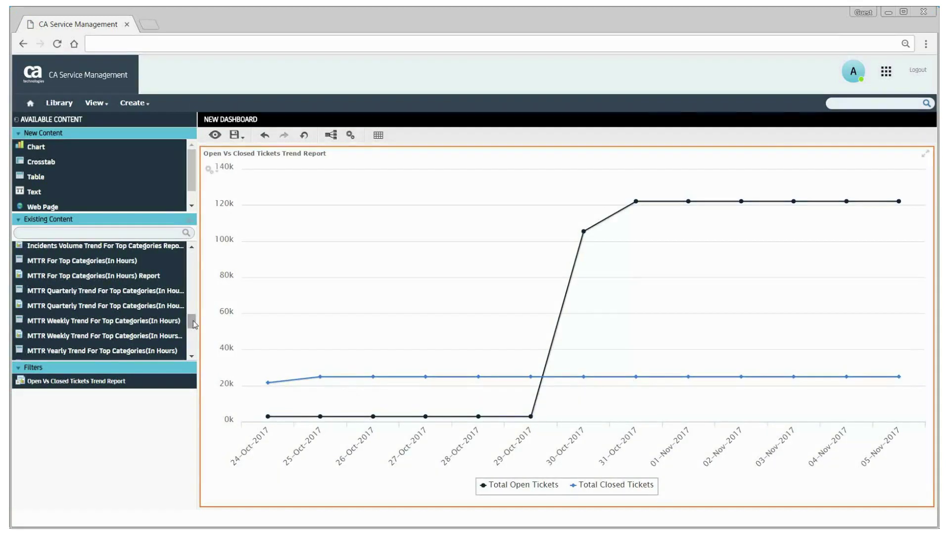
pyautogui.moveTo(193, 321); pyautogui.dragTo(257, 314)
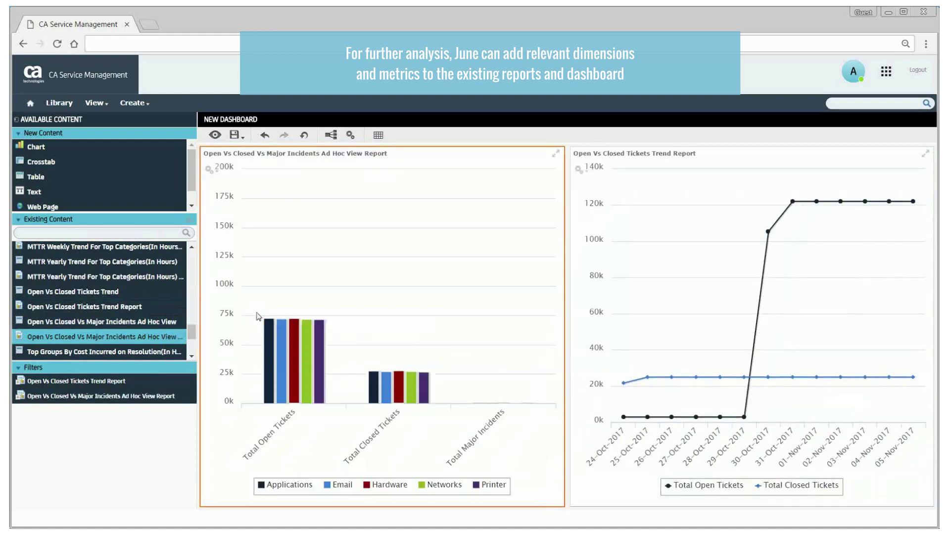
pyautogui.scroll(3, 148, 287)
pyautogui.moveTo(153, 278); pyautogui.dragTo(246, 277)
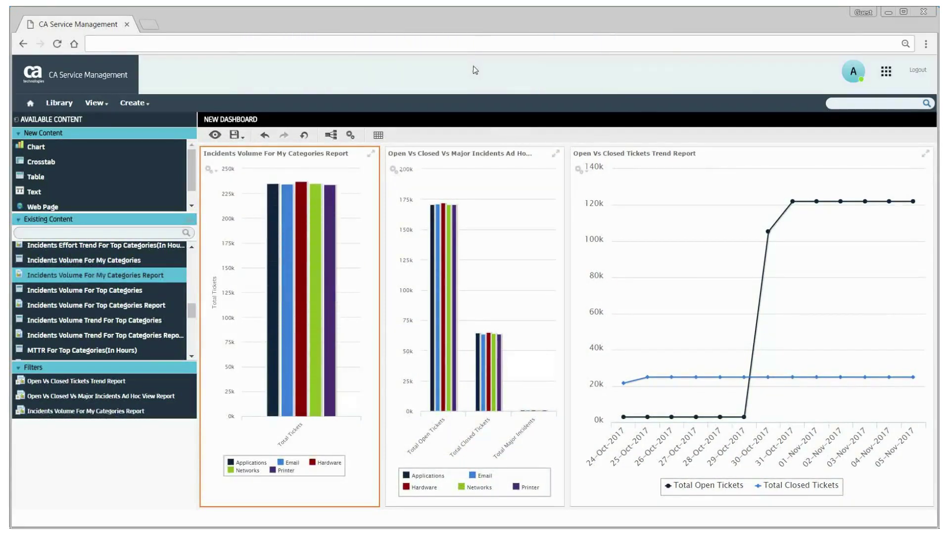
# Save the dashboard as 'My Daily Dashboard'.
pyautogui.click(247, 140)
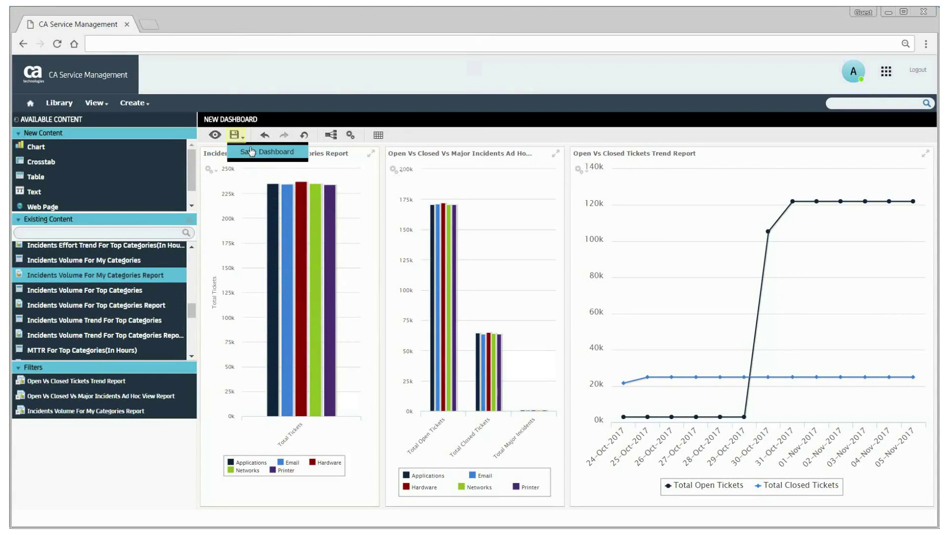
pyautogui.click(254, 155)
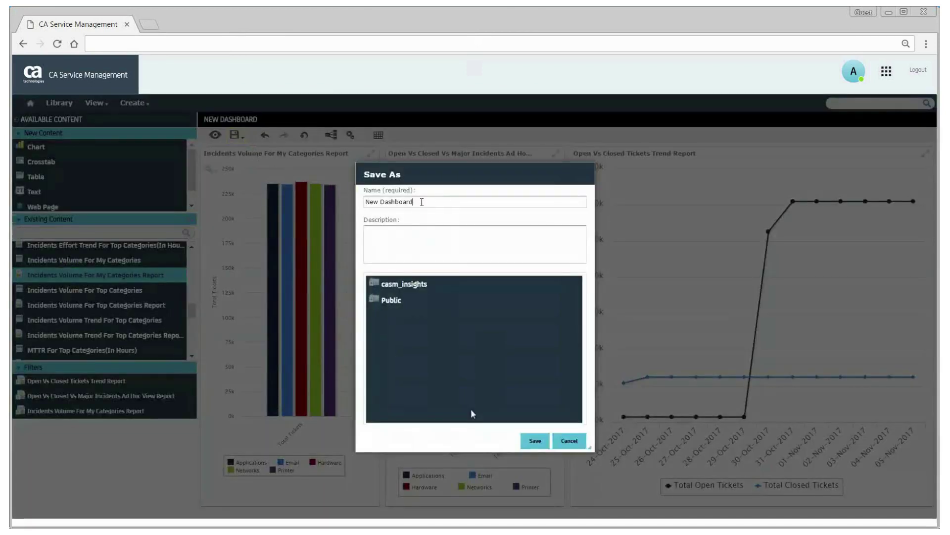
pyautogui.moveTo(422, 202); pyautogui.dragTo(345, 204)
pyautogui.write('My Daily Dashboard')
pyautogui.click(525, 440)
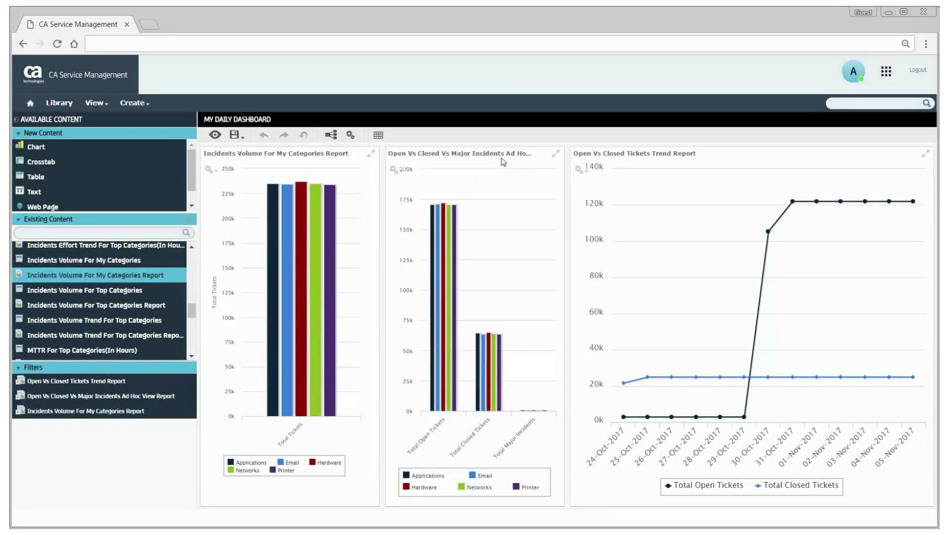
# Go to the Home page and view the Dashboards list showing My Daily Dashboard.
pyautogui.click(30, 103)
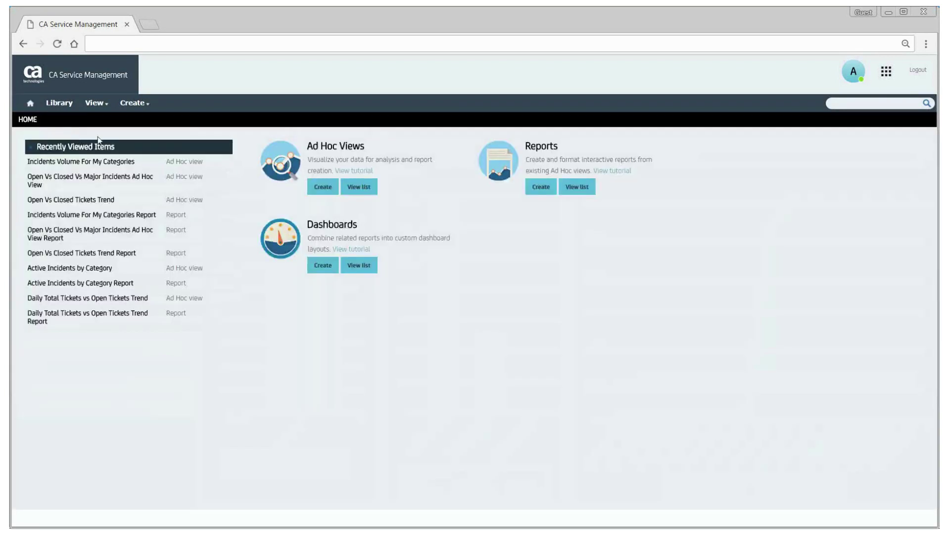
pyautogui.click(360, 272)
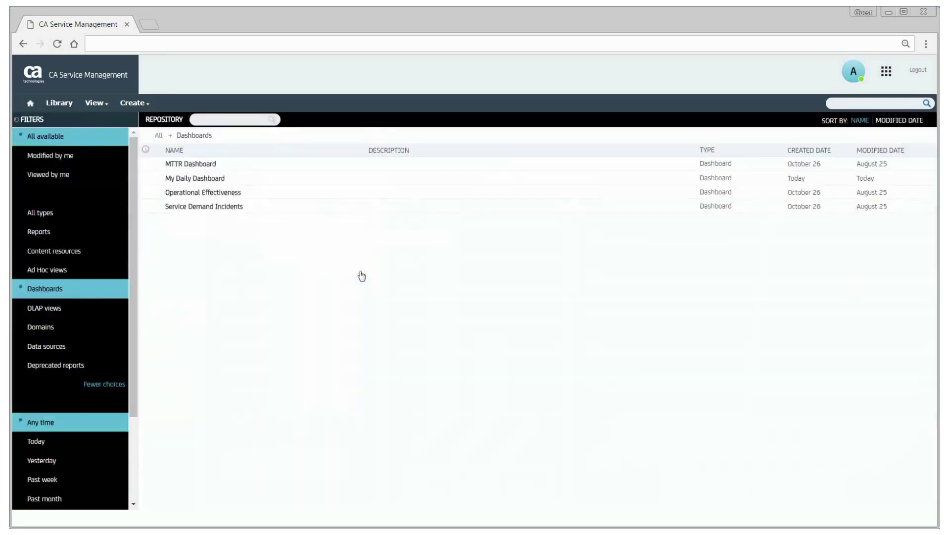